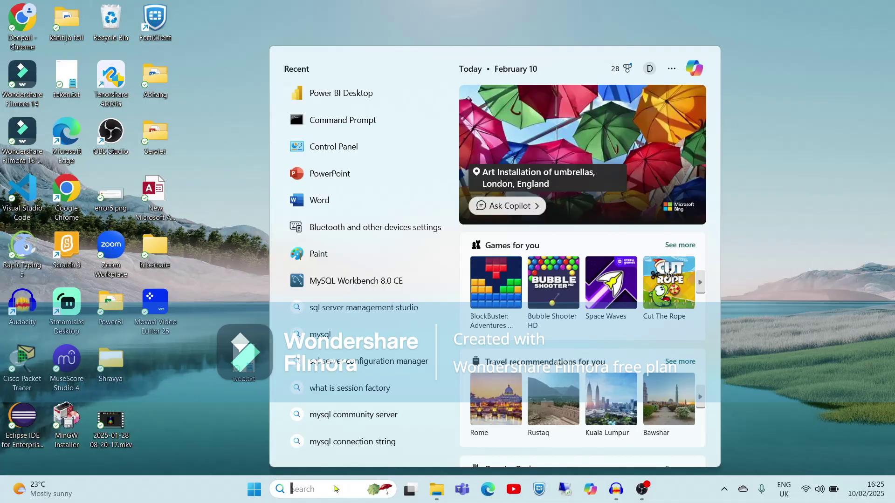
Step: Open Power BI Desktop and start a blank report
{"action": "type", "text": "power bi"}
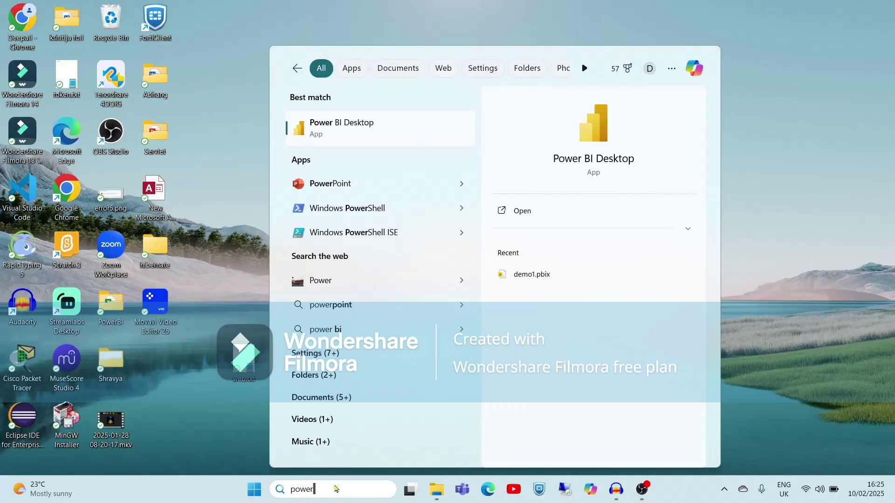
{"action": "left_click", "coordinate": [350, 131]}
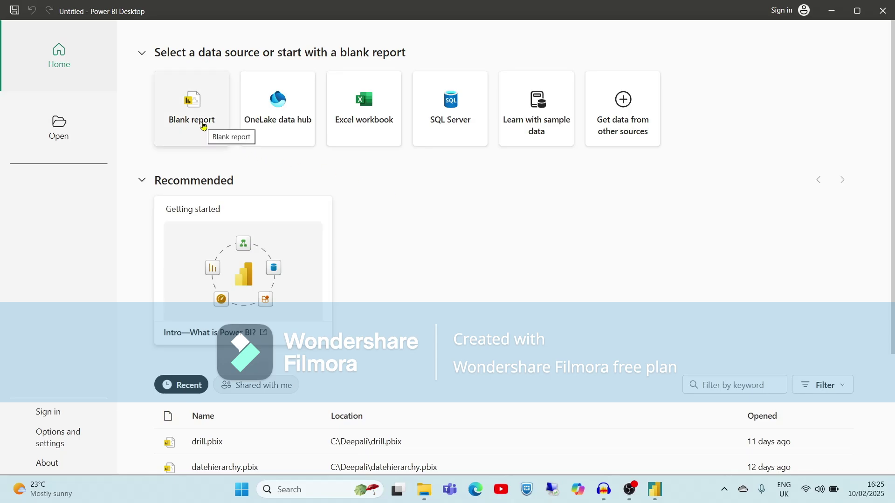
{"action": "left_click", "coordinate": [197, 116]}
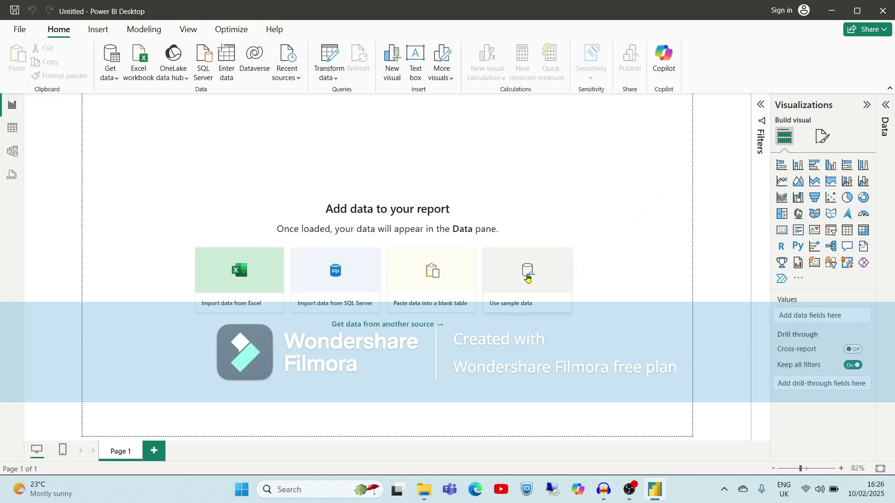
Step: Load the financials table from the built-in sample data into the report
{"action": "left_click", "coordinate": [527, 277]}
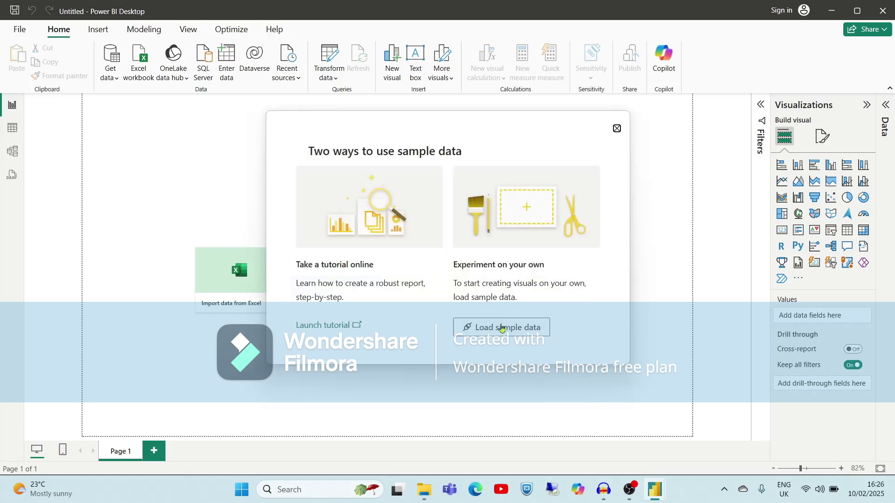
{"action": "left_click", "coordinate": [499, 333]}
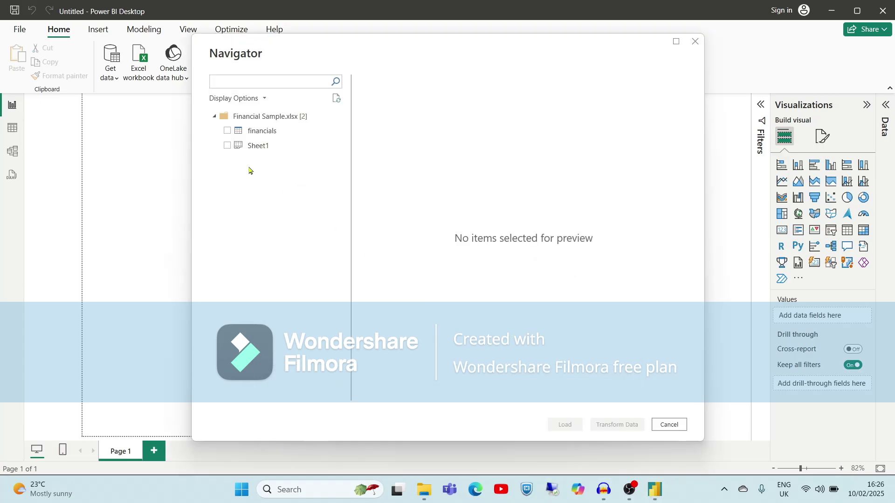
{"action": "left_click", "coordinate": [228, 132]}
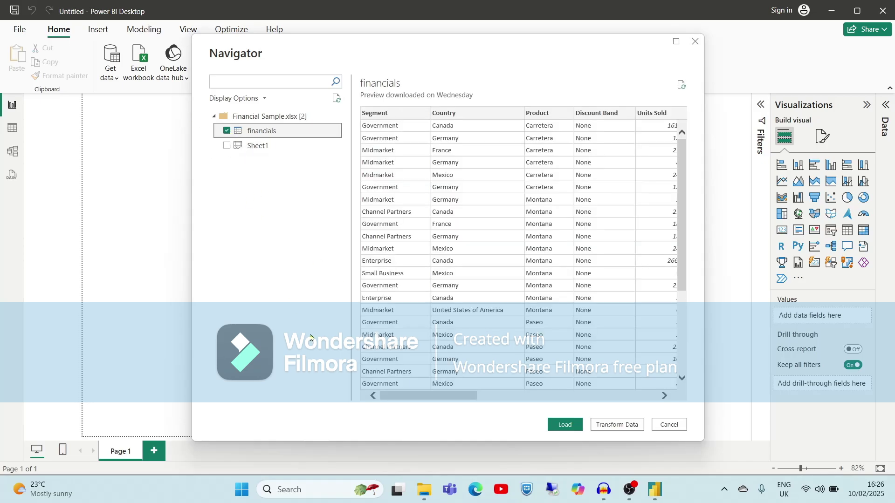
{"action": "left_click", "coordinate": [564, 425]}
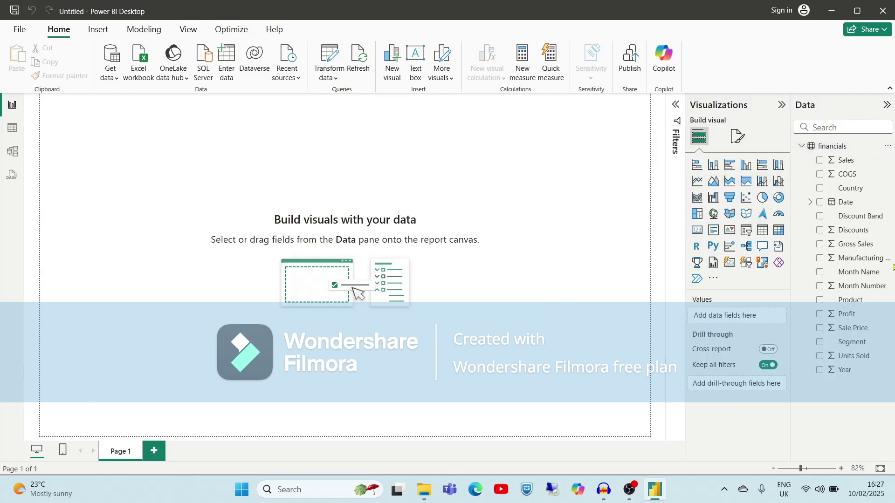
Step: Build an enlarged 100% stacked bar chart of Sales by Country, with Product as the legend
{"action": "left_click", "coordinate": [763, 166]}
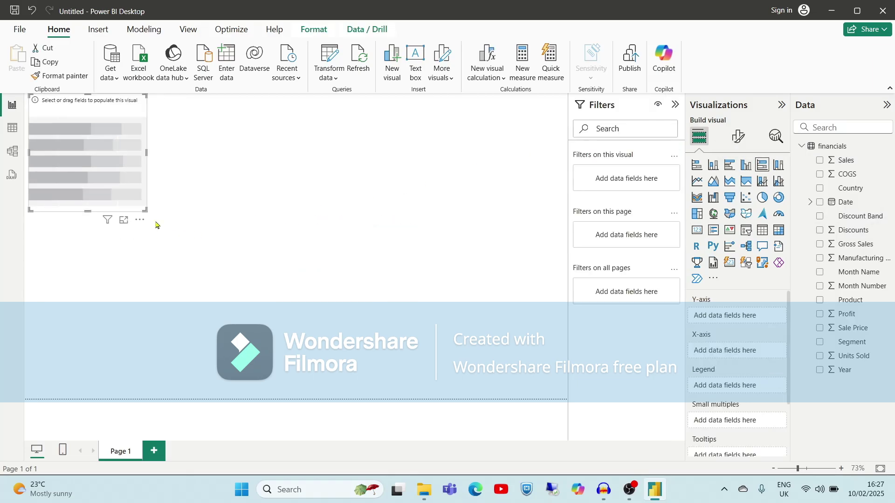
{"action": "left_click_drag", "start_coordinate": [144, 210], "coordinate": [457, 350]}
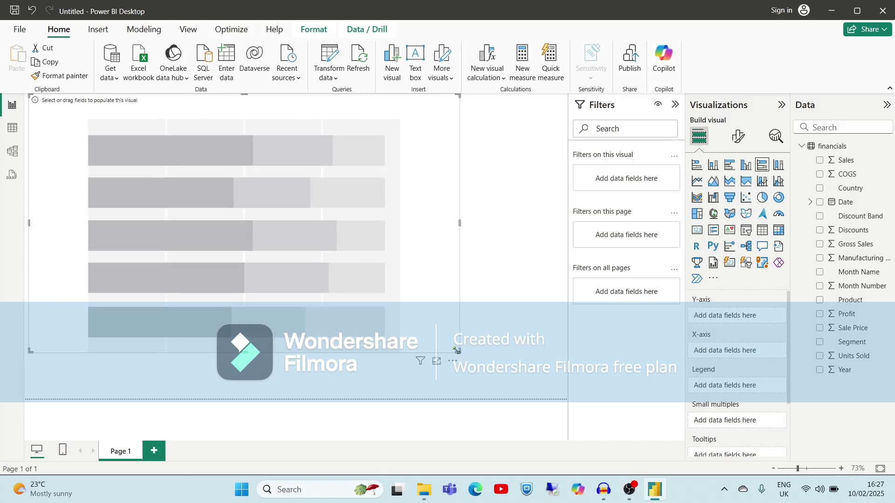
{"action": "left_click", "coordinate": [819, 188]}
{"action": "left_click", "coordinate": [819, 301]}
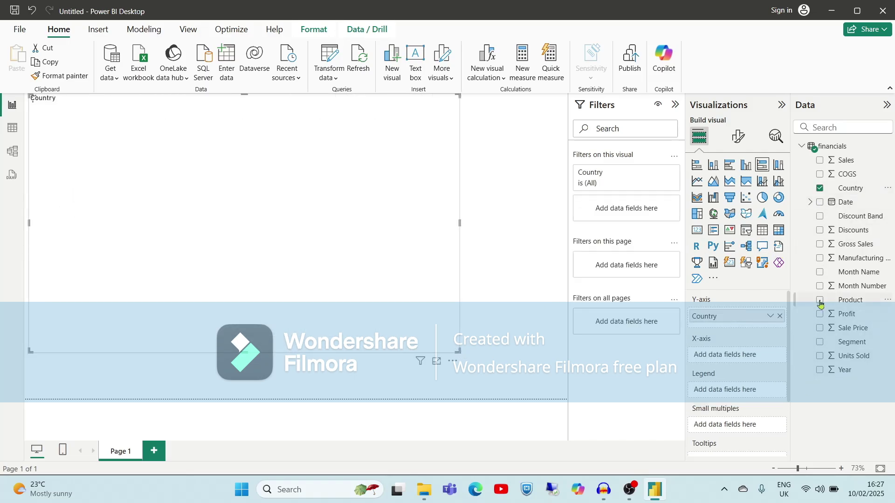
{"action": "left_click", "coordinate": [820, 161]}
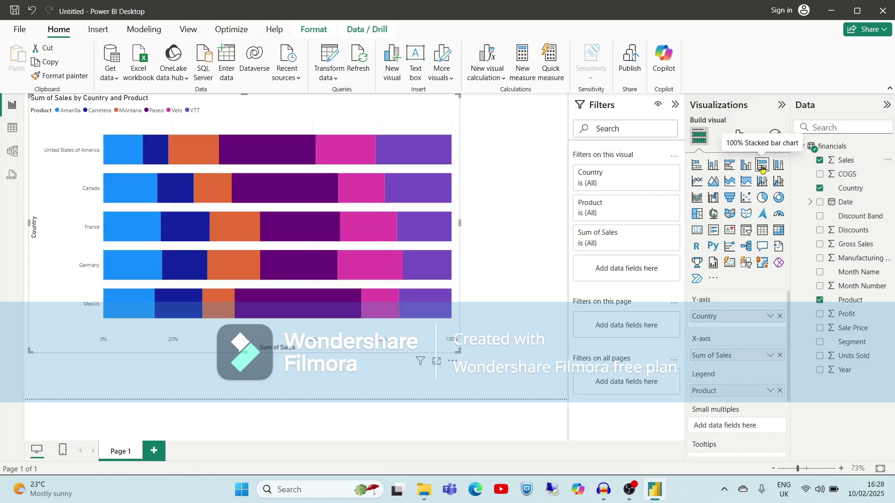
{"action": "left_click", "coordinate": [528, 207]}
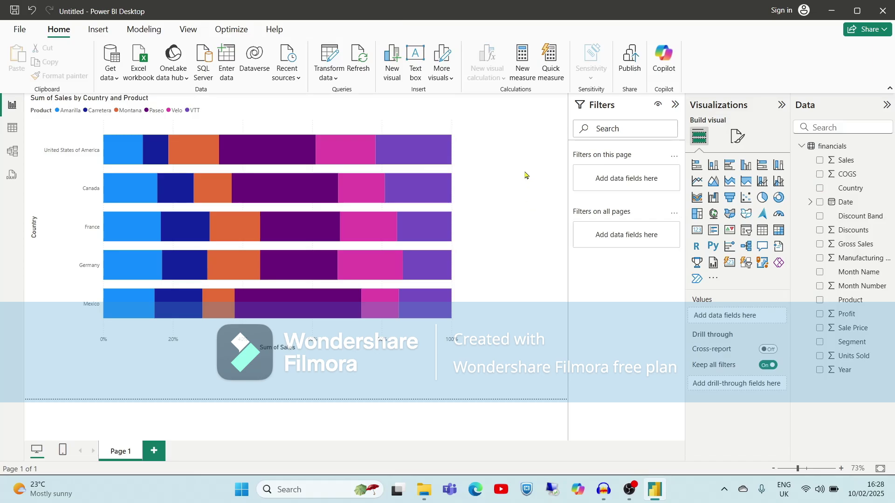
Step: Add a bookmark for the current report page and name it Canada
{"action": "left_click", "coordinate": [183, 31]}
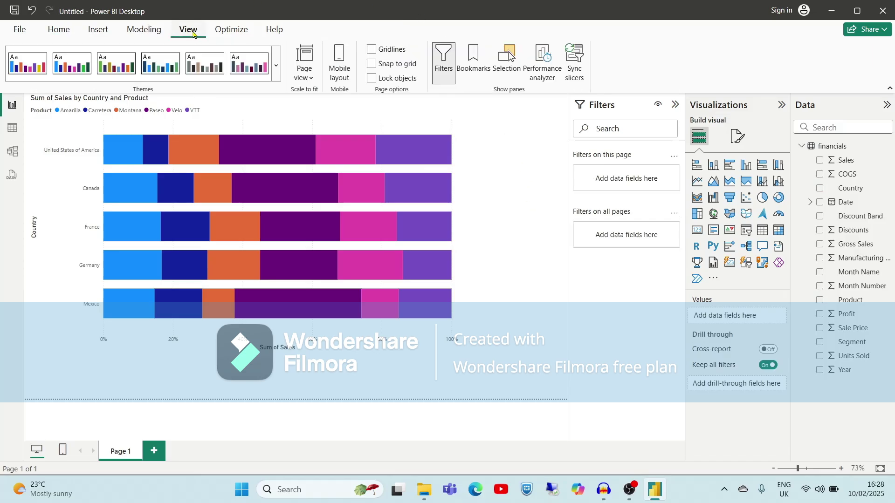
{"action": "left_click", "coordinate": [473, 55]}
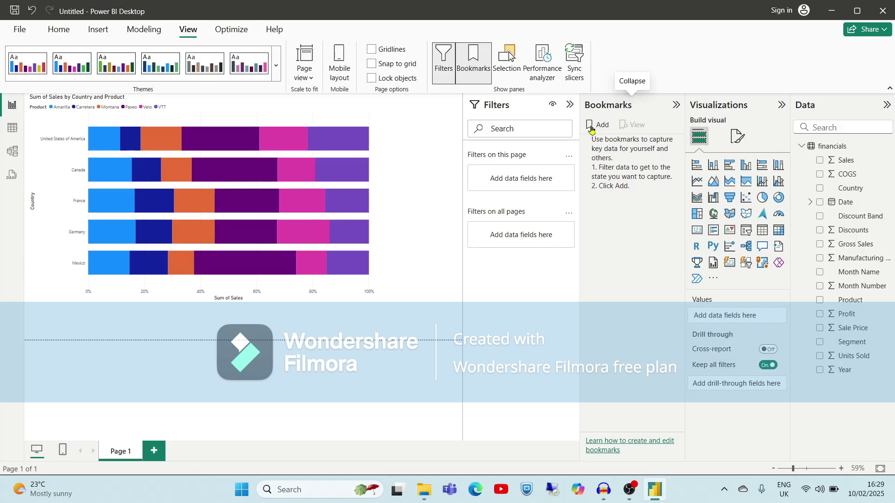
{"action": "left_click", "coordinate": [591, 130]}
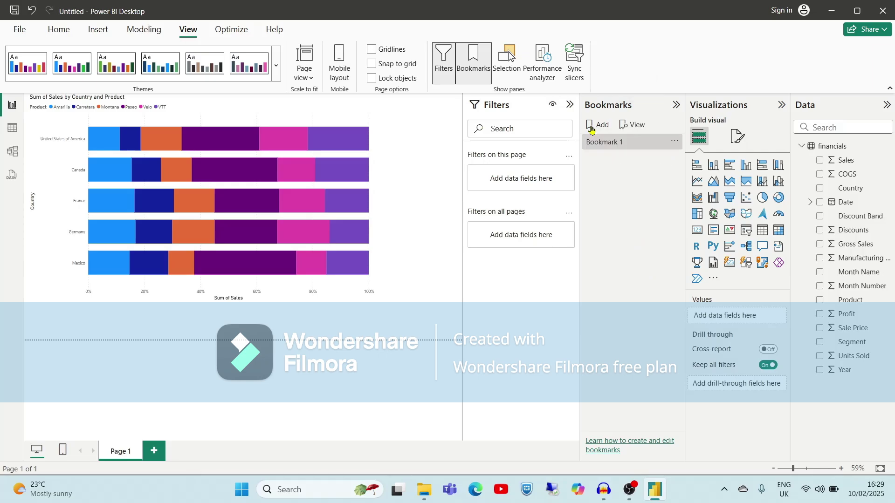
{"action": "double_click", "coordinate": [618, 142]}
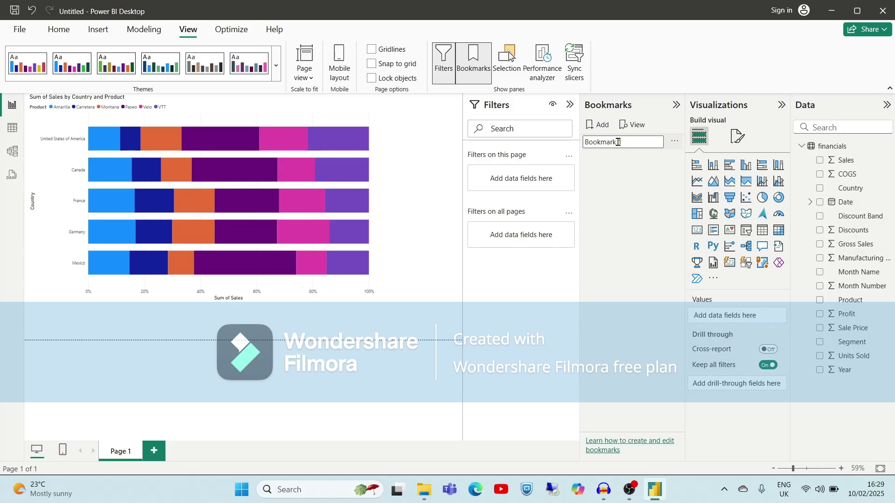
{"action": "key", "text": "BackSpace"}
{"action": "key", "text": "BackSpace"}
{"action": "key", "text": "BackSpace"}
{"action": "key", "text": "BackSpace"}
{"action": "key", "text": "BackSpace"}
{"action": "key", "text": "BackSpace"}
{"action": "key", "text": "BackSpace"}
{"action": "key", "text": "BackSpace"}
{"action": "key", "text": "BackSpace"}
{"action": "key", "text": "BackSpace"}
{"action": "type", "text": "Canada"}
{"action": "key", "text": "Return"}
Step: Filter the chart's Country field to Canada only and update the Canada bookmark with that state
{"action": "left_click", "coordinate": [737, 136]}
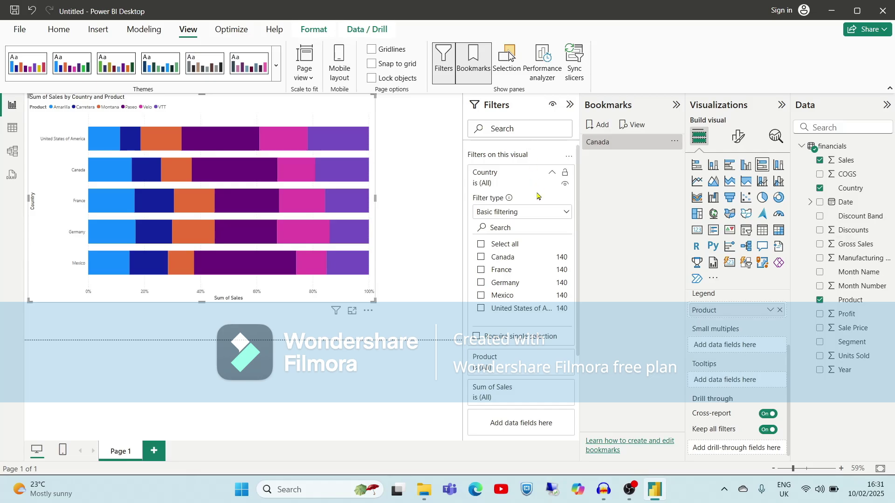
{"action": "left_click", "coordinate": [482, 258]}
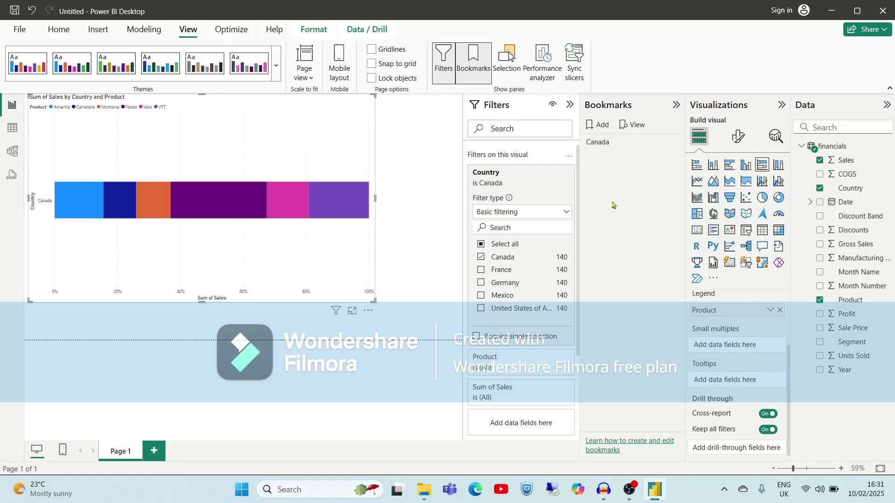
{"action": "left_click", "coordinate": [620, 142]}
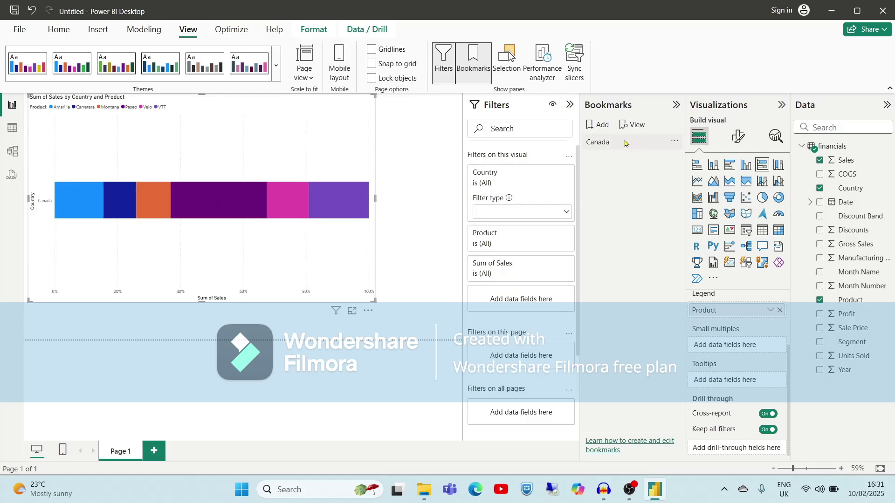
{"action": "left_click", "coordinate": [620, 142]}
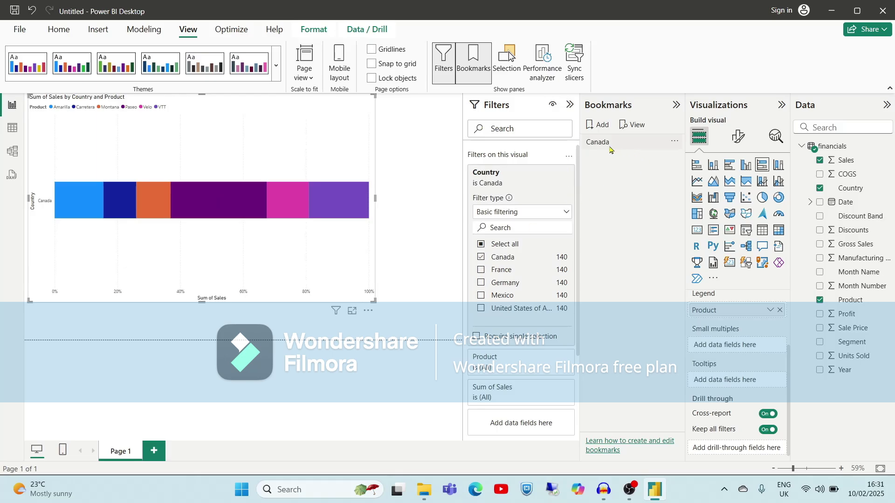
{"action": "left_click", "coordinate": [670, 144]}
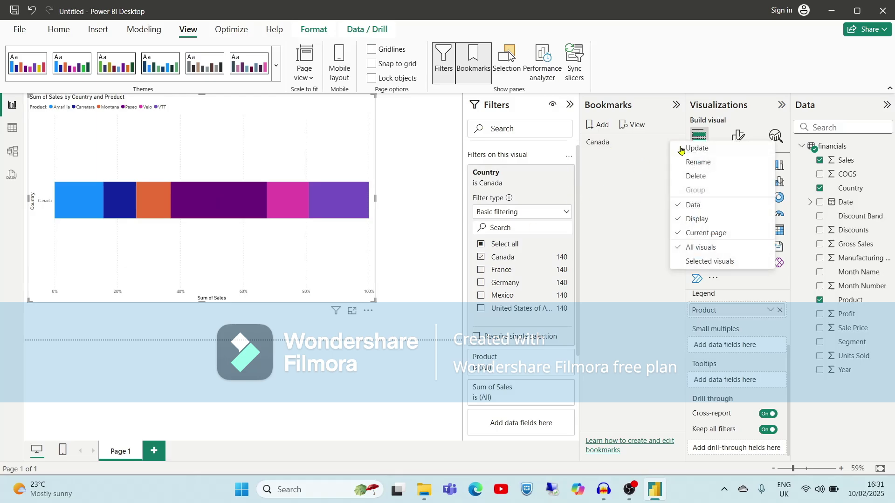
{"action": "left_click", "coordinate": [684, 149]}
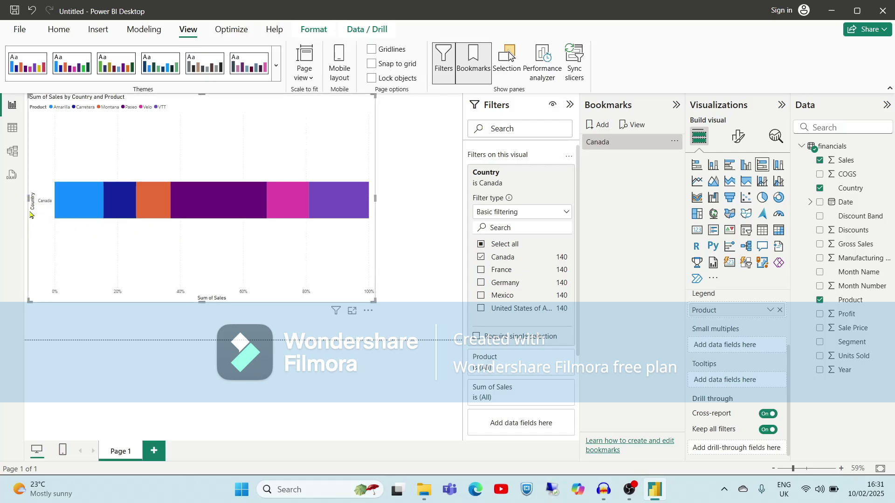
Step: Add a second bookmark and name it "France -Germany"
{"action": "left_click", "coordinate": [592, 129]}
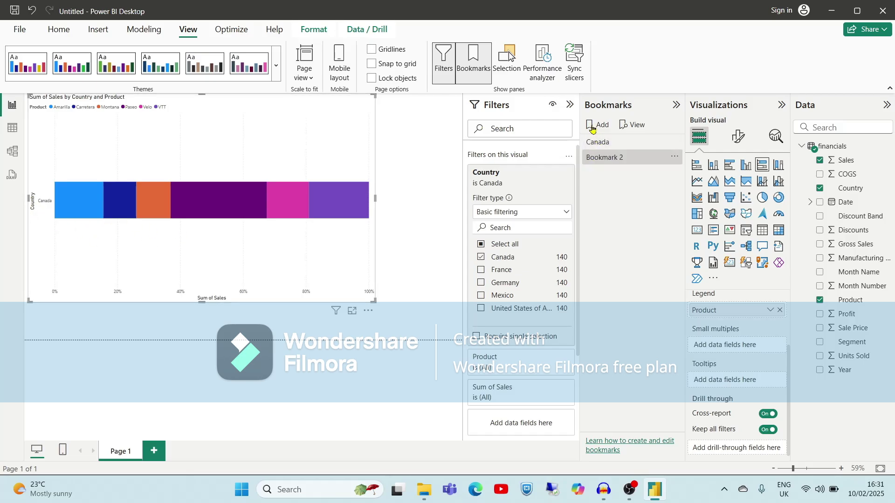
{"action": "double_click", "coordinate": [621, 159]}
{"action": "key", "text": "BackSpace"}
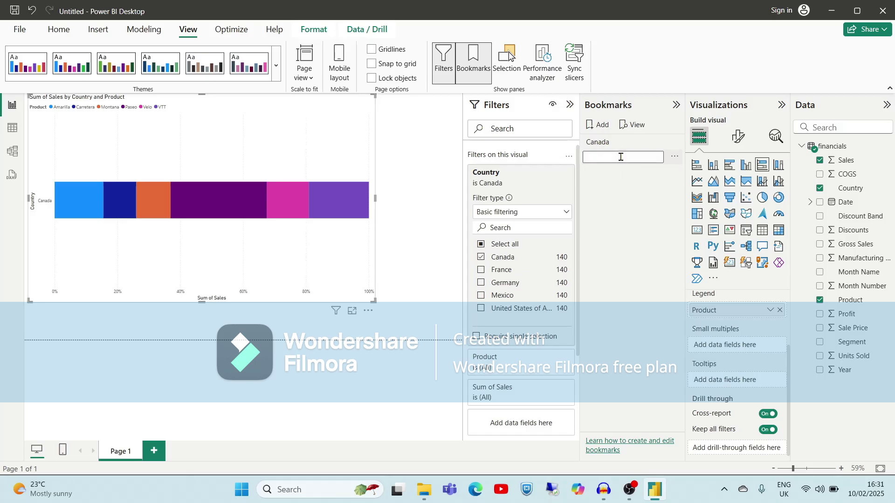
{"action": "type", "text": "France germany-"}
{"action": "key", "text": "Delete"}
{"action": "type", "text": "G"}
{"action": "key", "text": "Return"}
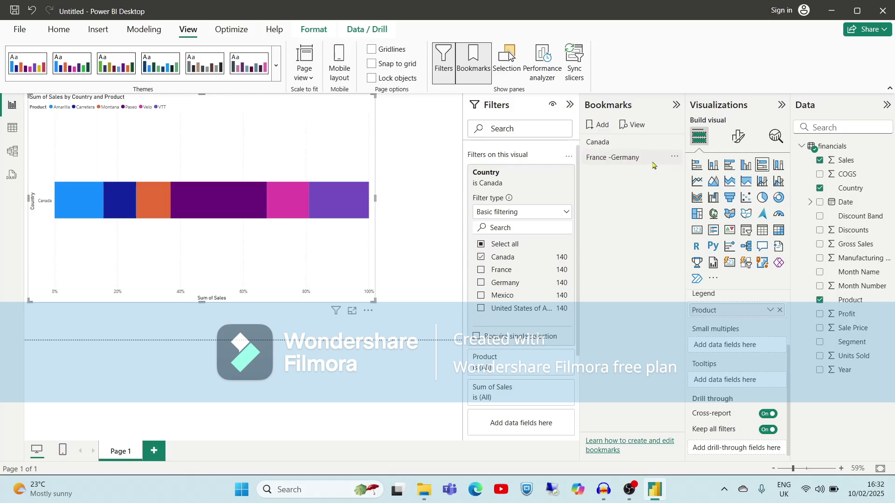
Step: Change the chart's Country filter to France and Germany only, and update the "France -Germany" bookmark with that state
{"action": "left_click", "coordinate": [675, 157]}
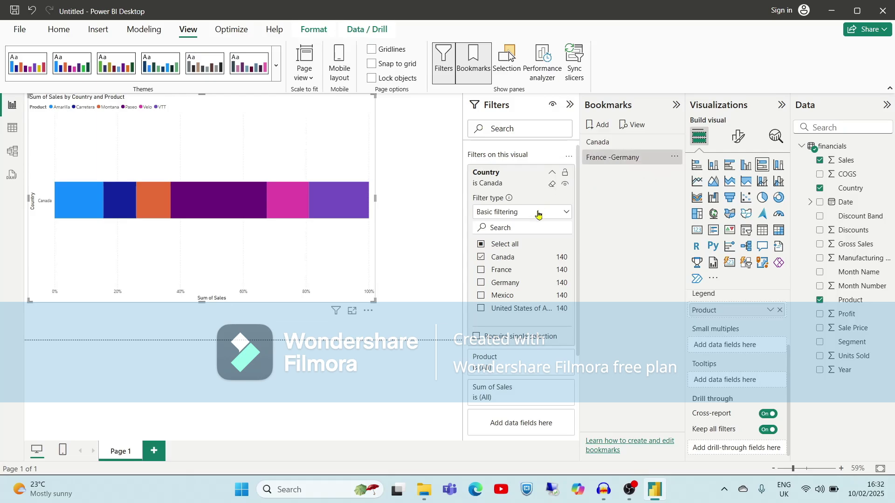
{"action": "left_click", "coordinate": [481, 270]}
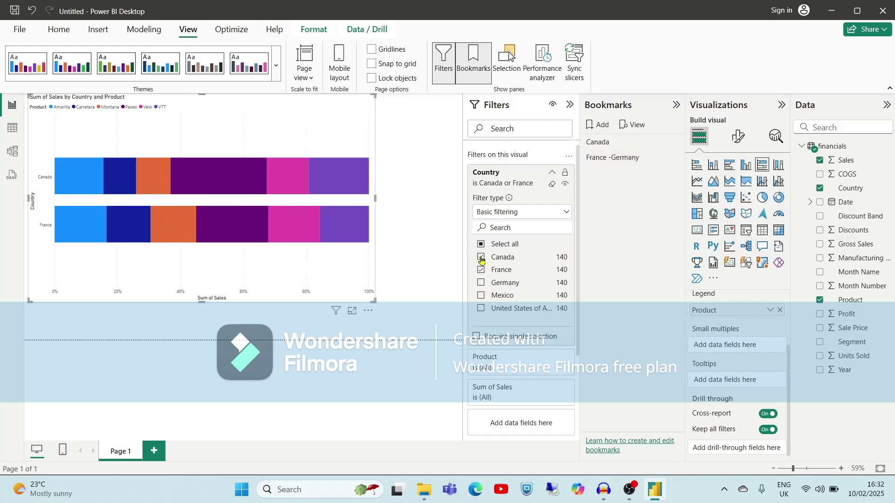
{"action": "left_click", "coordinate": [480, 257]}
{"action": "left_click", "coordinate": [481, 283]}
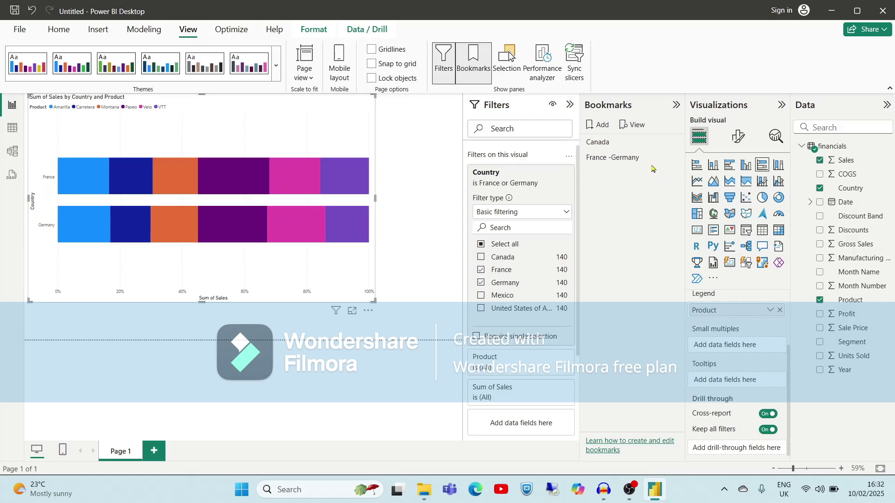
{"action": "mouse_move", "coordinate": [678, 158]}
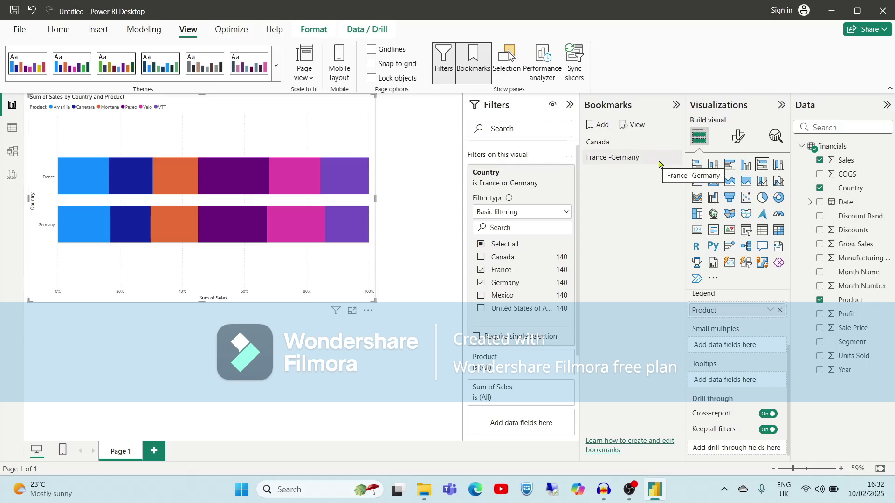
{"action": "left_click", "coordinate": [676, 158]}
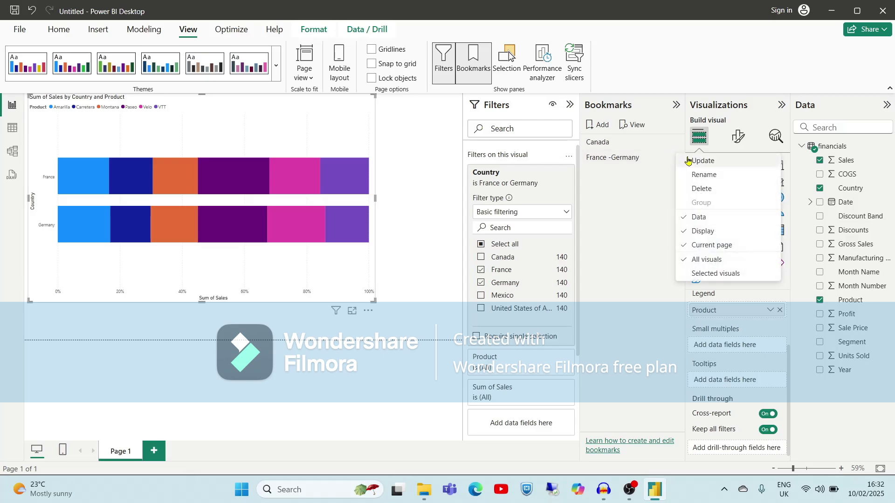
{"action": "left_click", "coordinate": [695, 162]}
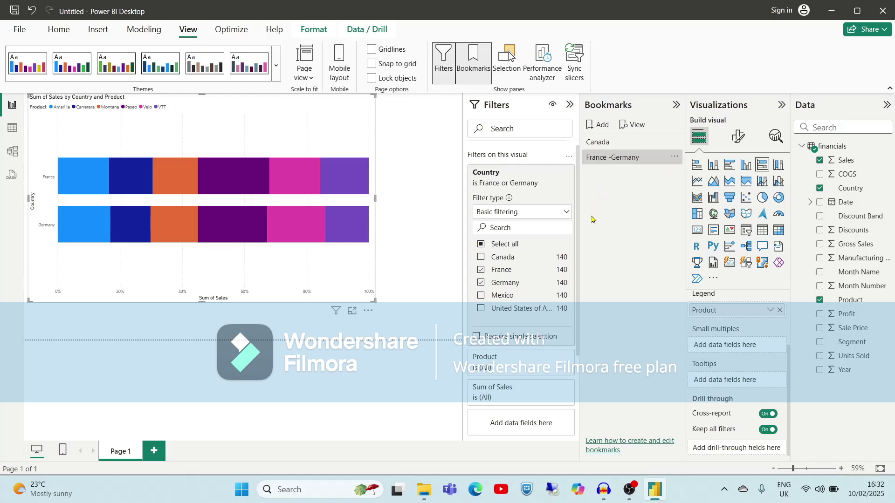
Step: Switch between the Canada and "France -Germany" bookmarks to check the chart view each one restores
{"action": "left_click", "coordinate": [606, 161]}
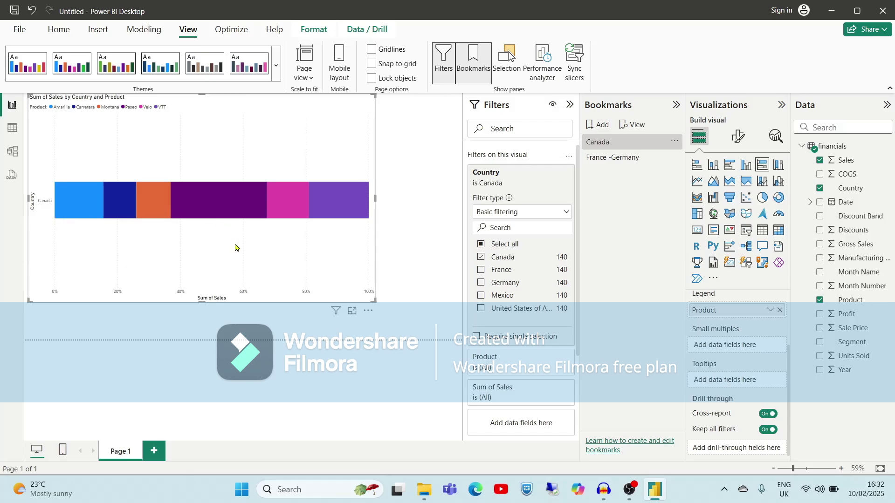
{"action": "left_click", "coordinate": [623, 160]}
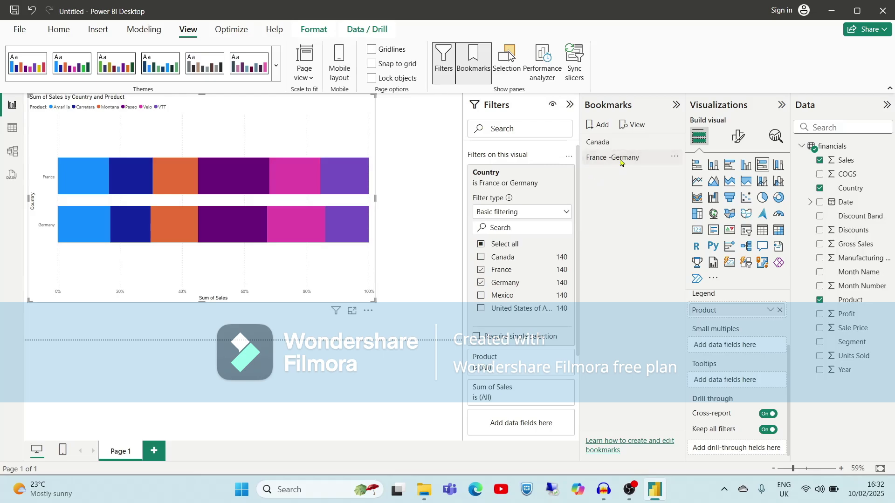